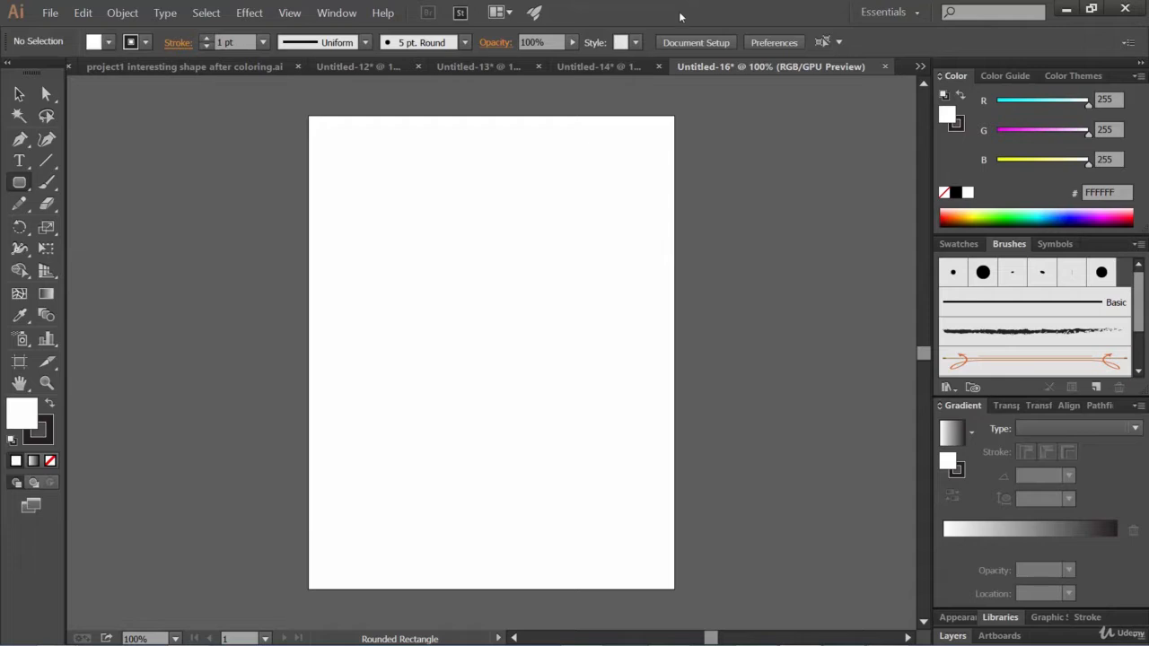
Step: Switch to the Ellipse Tool and draw a tall ellipse about 308 pt wide and 452 pt high on the artboard
click(19, 184)
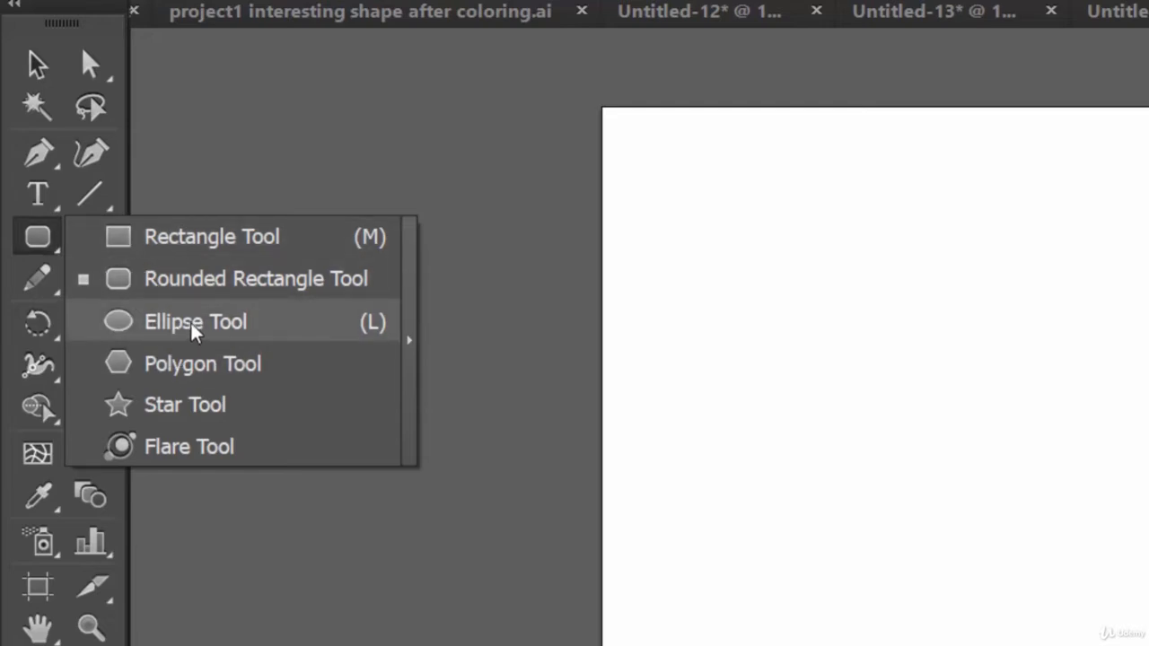
click(194, 329)
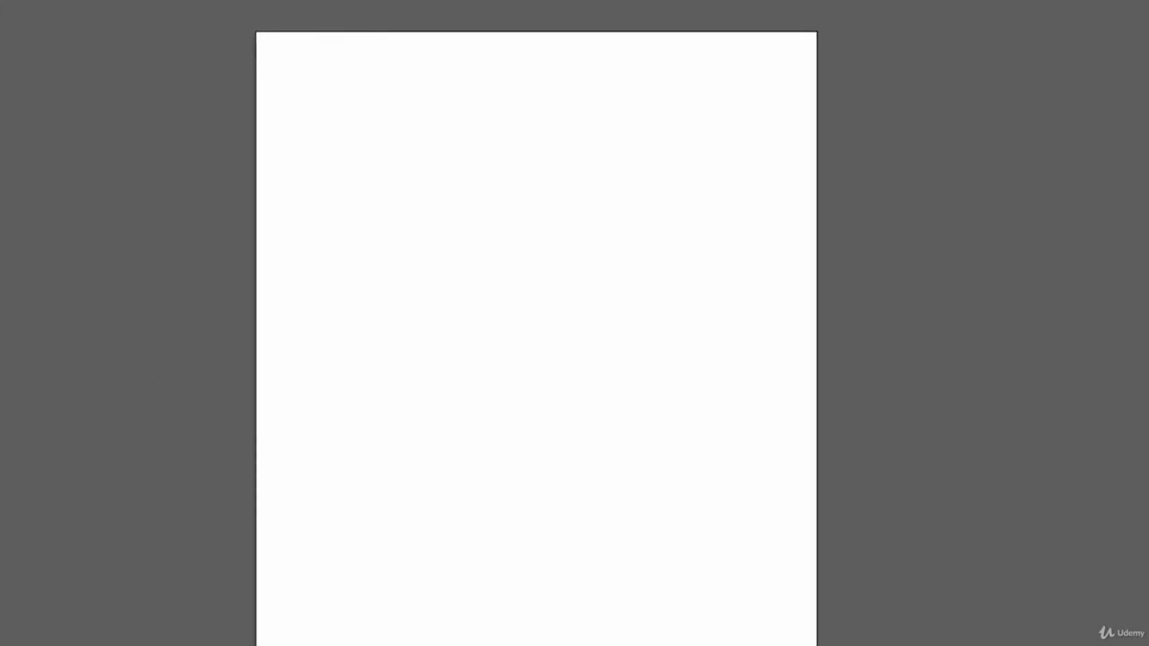
click(0, 133)
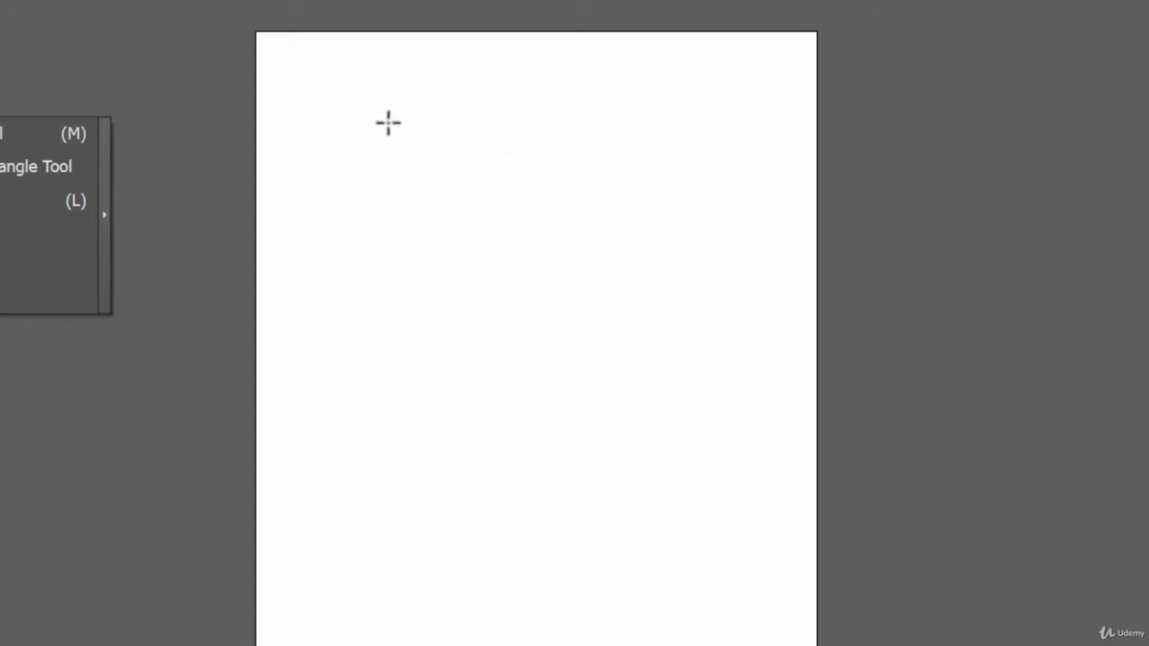
click(355, 93)
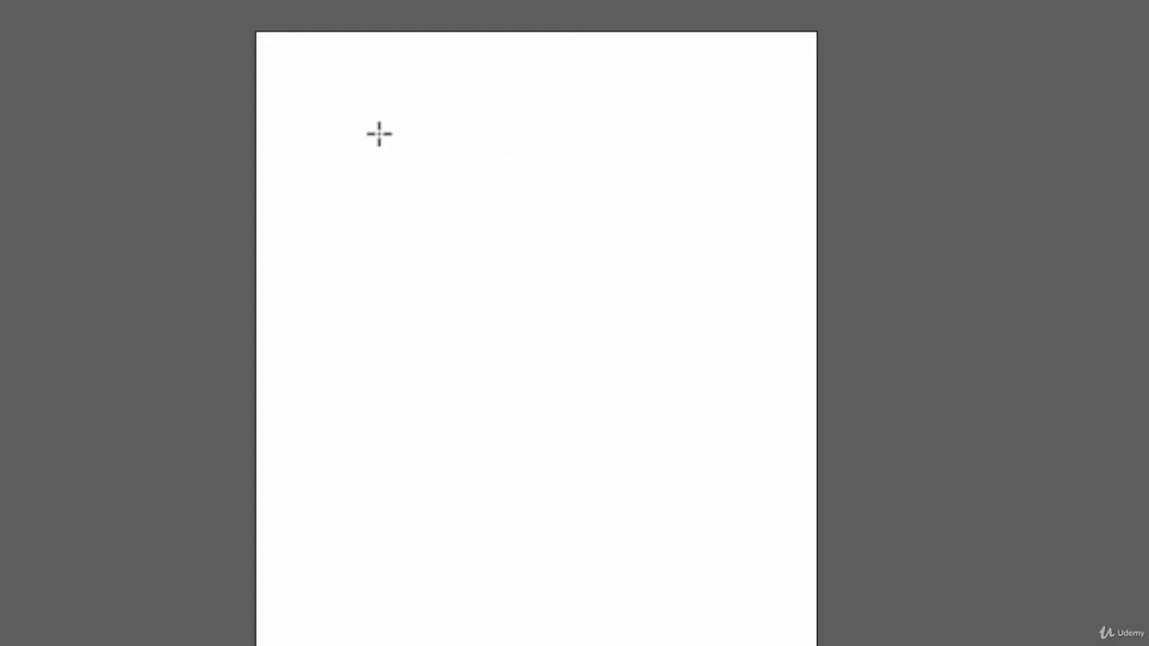
drag(338, 82, 653, 454)
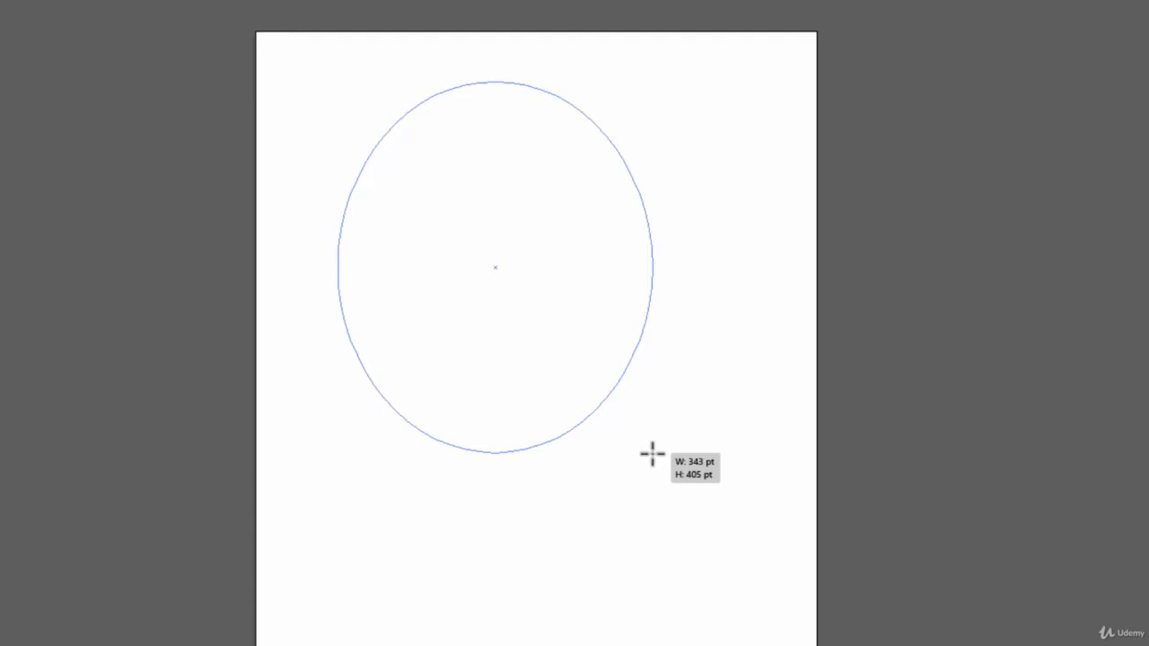
drag(652, 455, 620, 351)
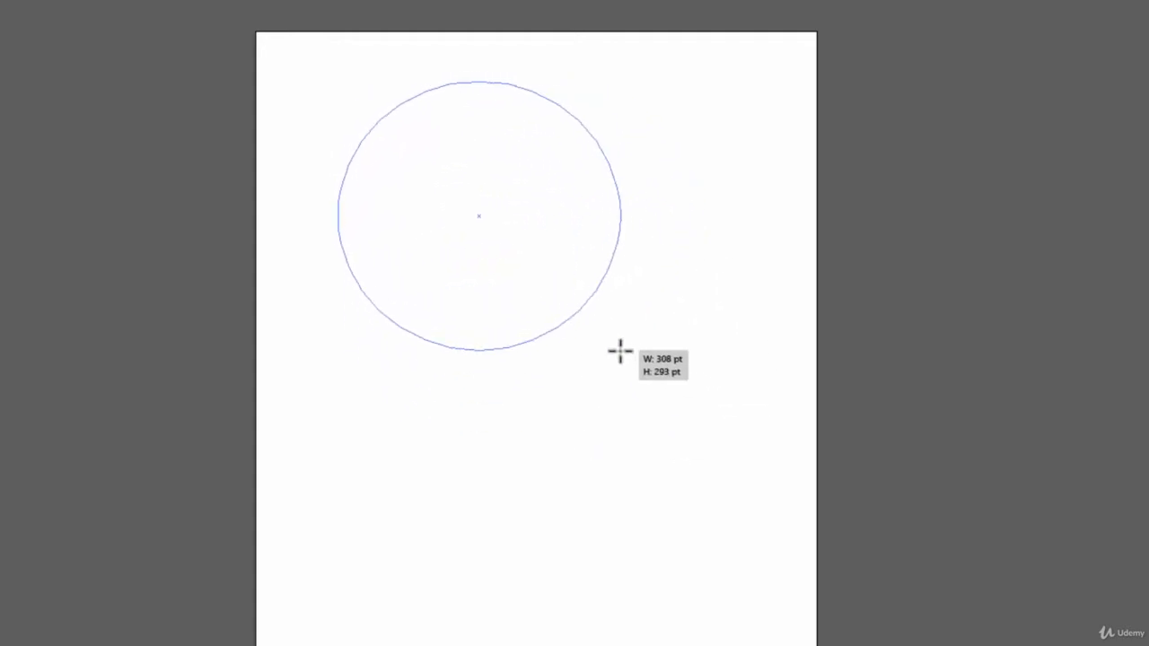
drag(621, 351, 621, 495)
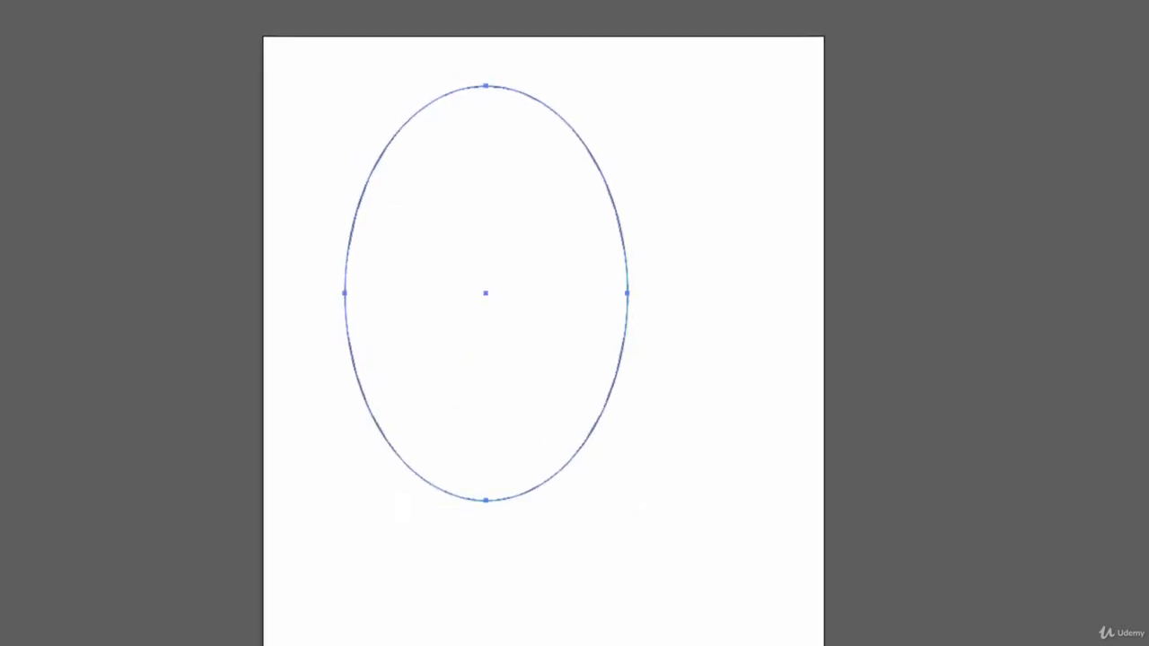
Step: Fill the ellipse with a tan brown swatch
click(168, 64)
click(174, 151)
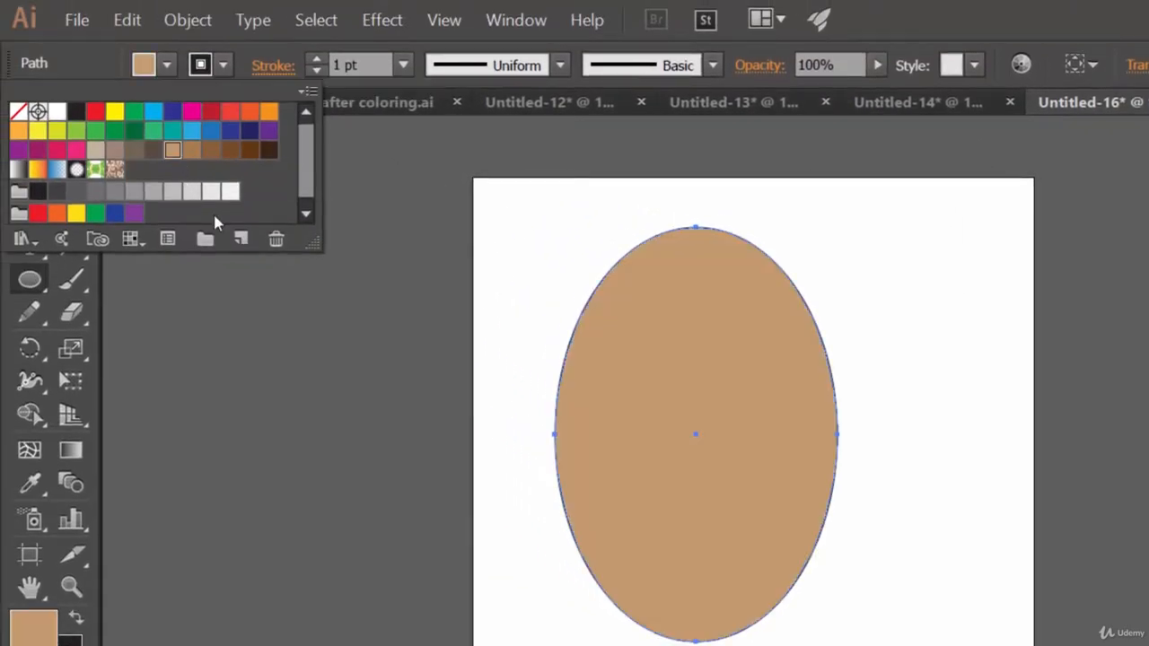
Step: Give the ellipse a dark blue stroke and increase its stroke weight
click(224, 67)
click(225, 67)
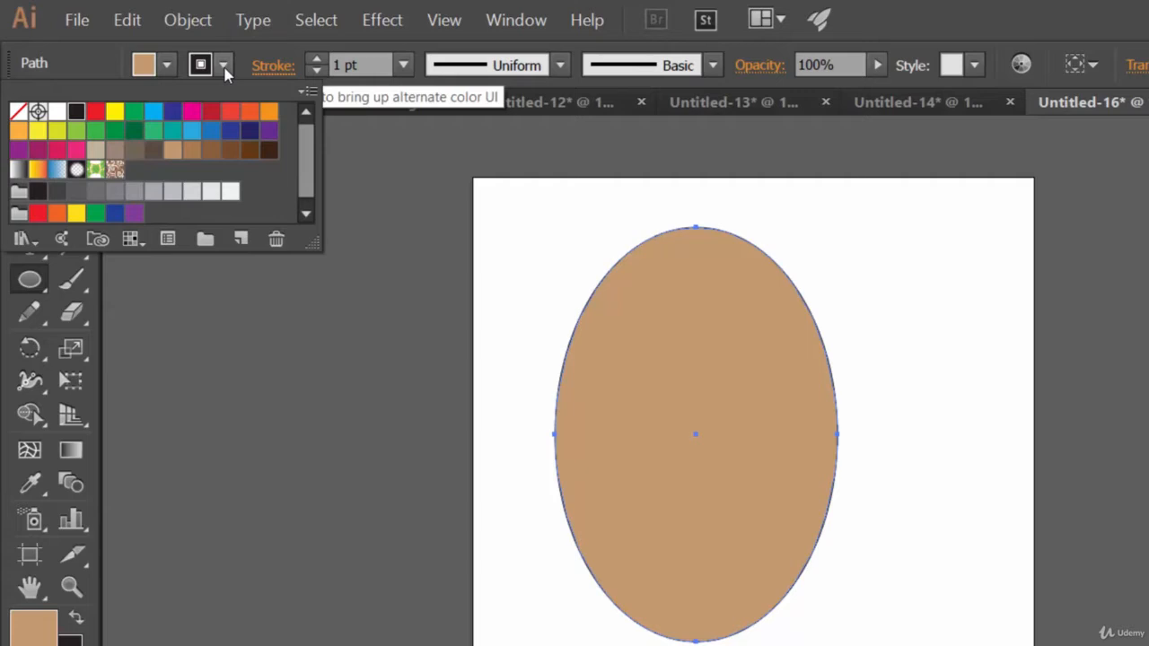
click(171, 111)
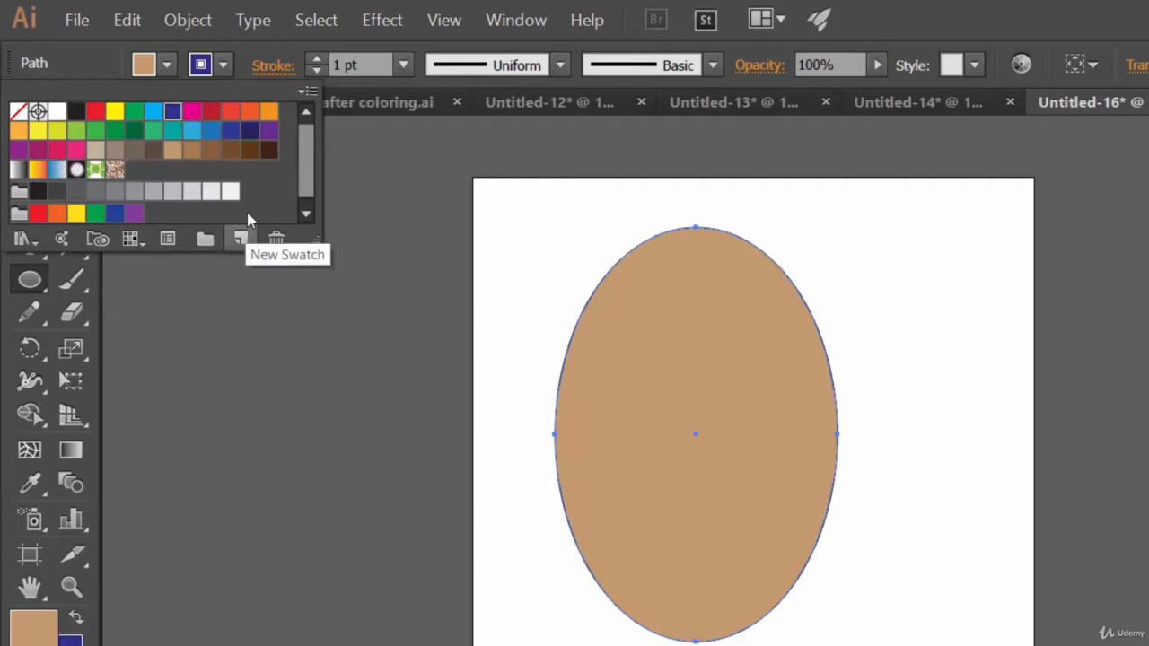
click(316, 68)
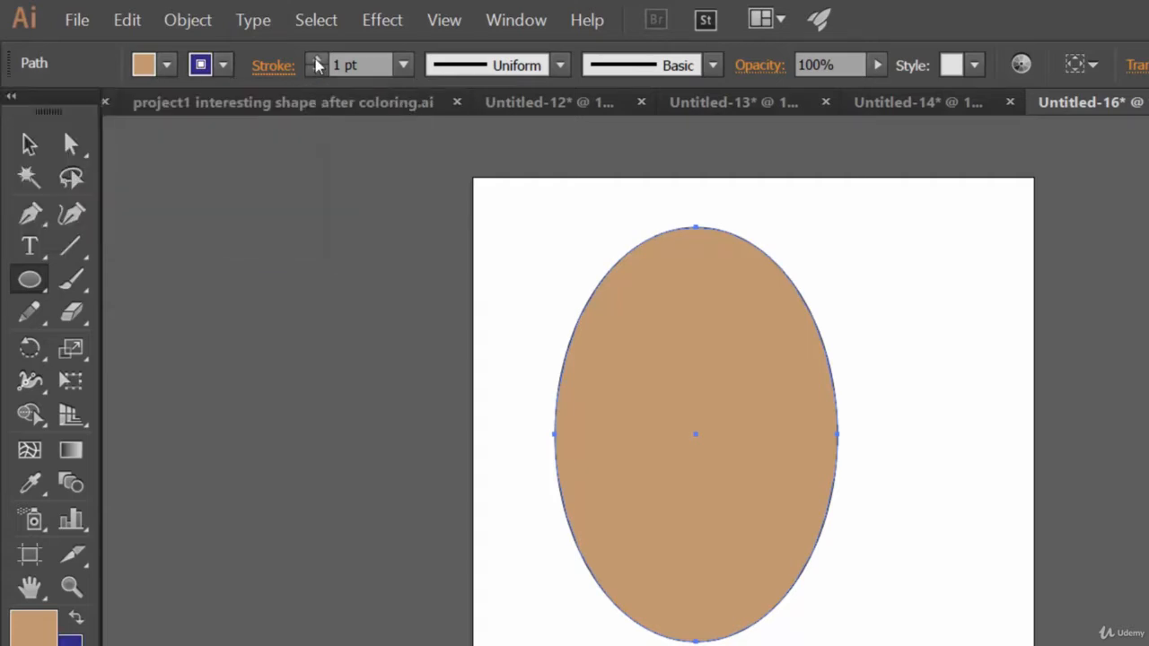
click(316, 60)
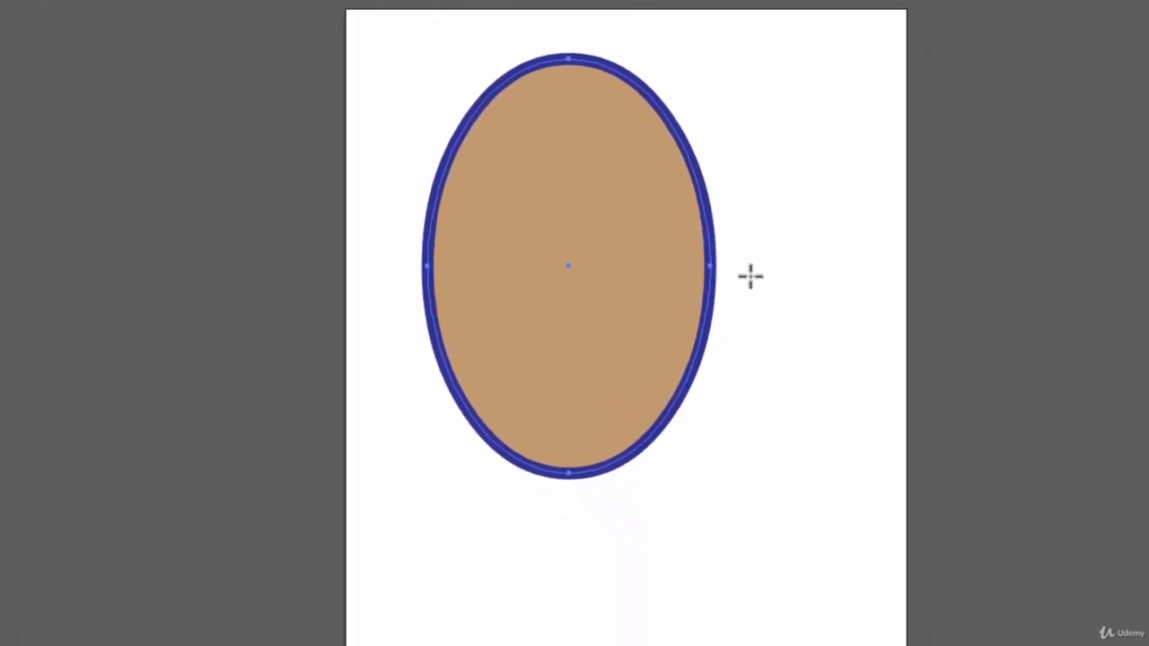
Step: Create a second ellipse numerically, 308 pt wide and 600 pt high
click(764, 146)
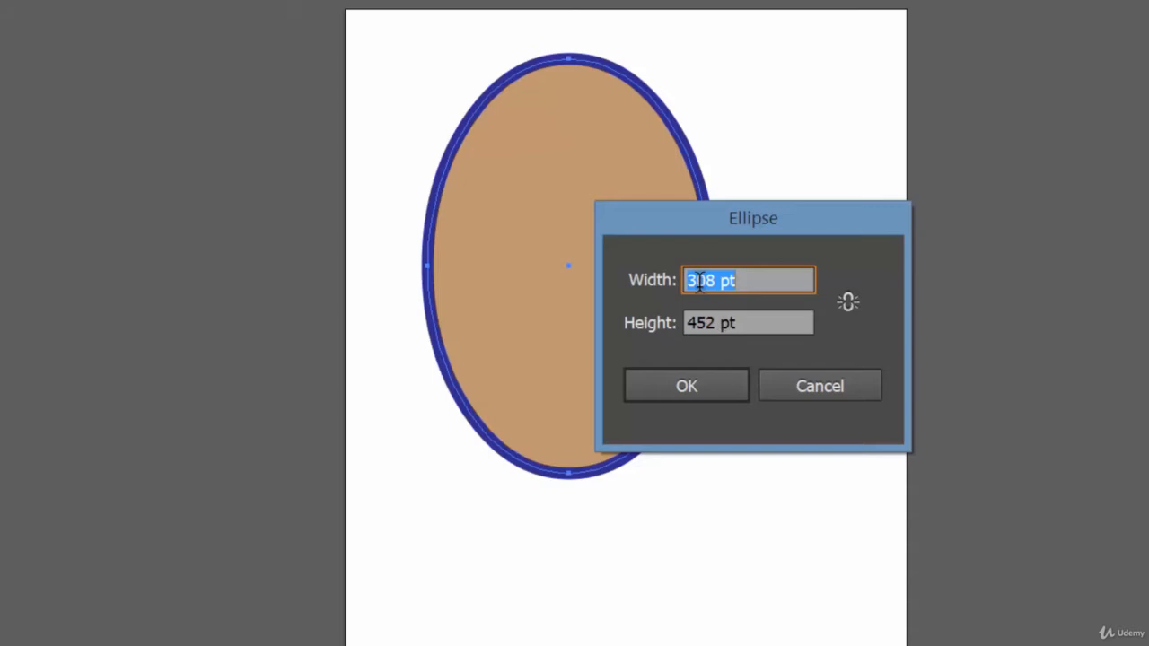
drag(723, 323, 626, 333)
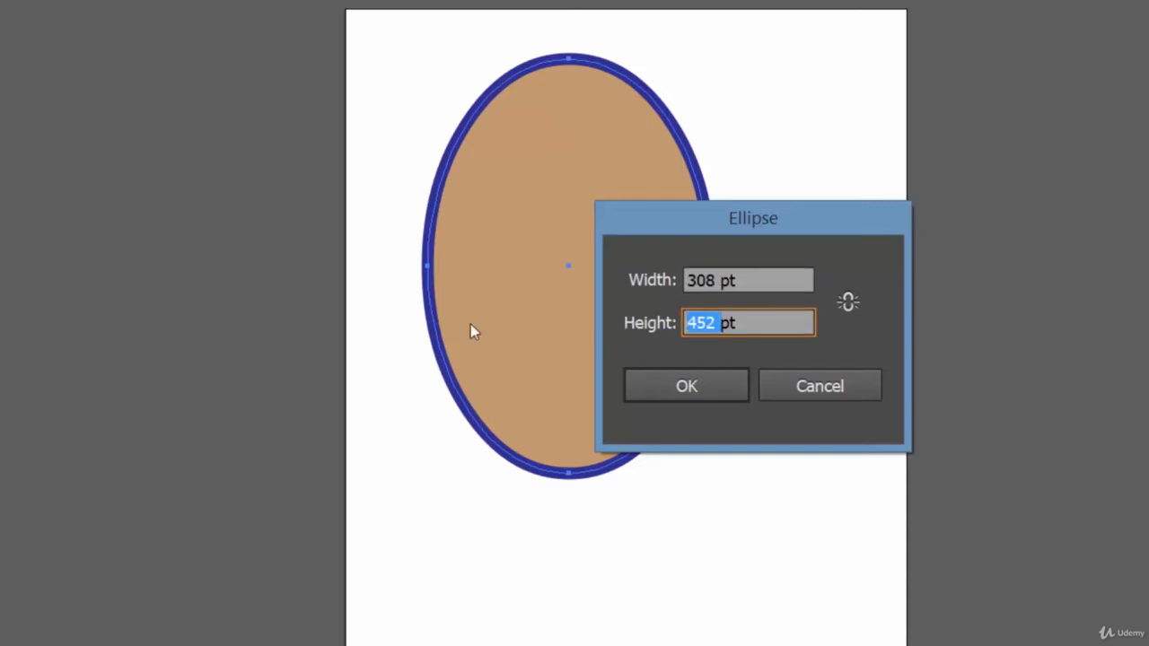
text(600)
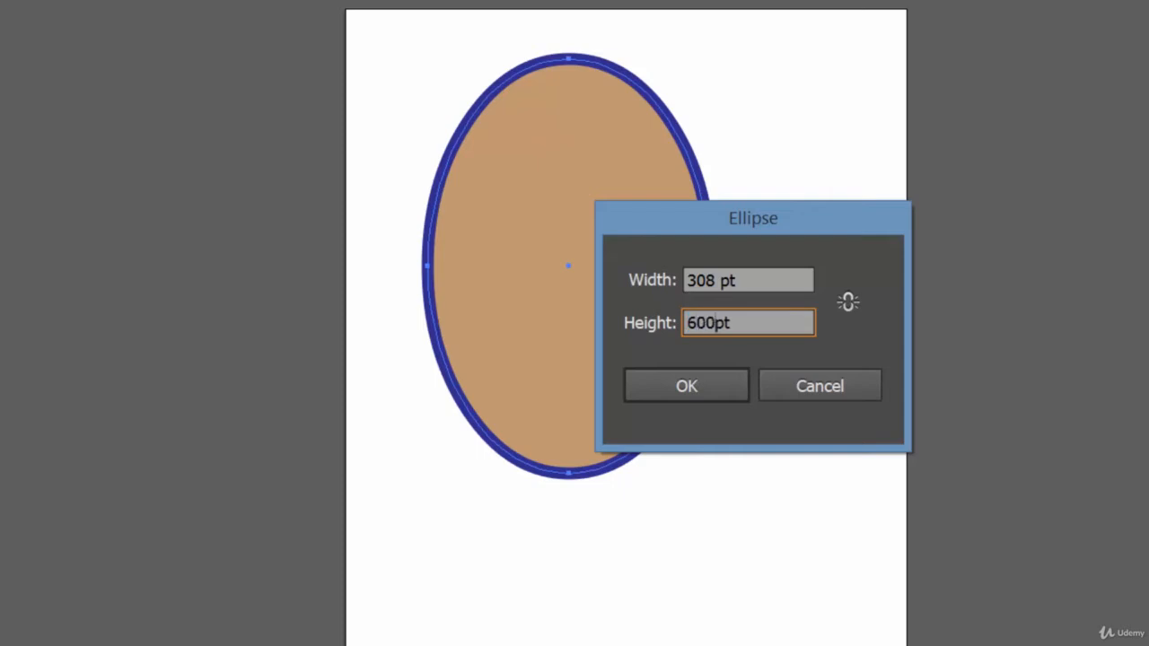
click(688, 394)
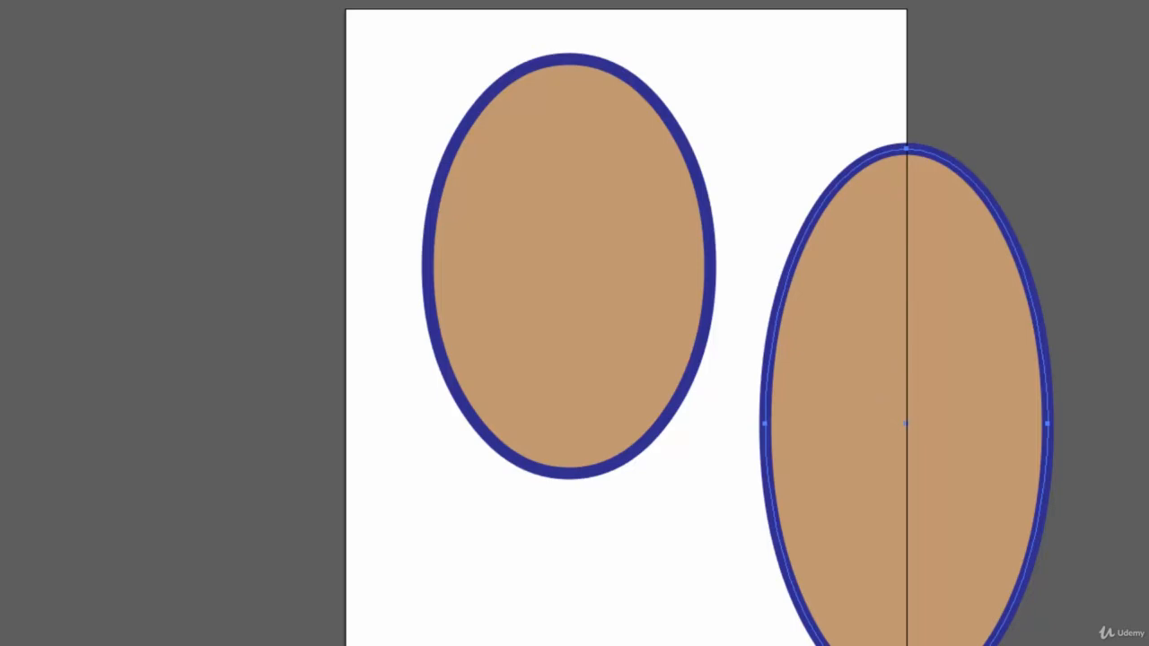
Step: Start a new document and create a 300 pt by 300 pt circle with the Ellipse Tool
key(alt+f)
key(n)
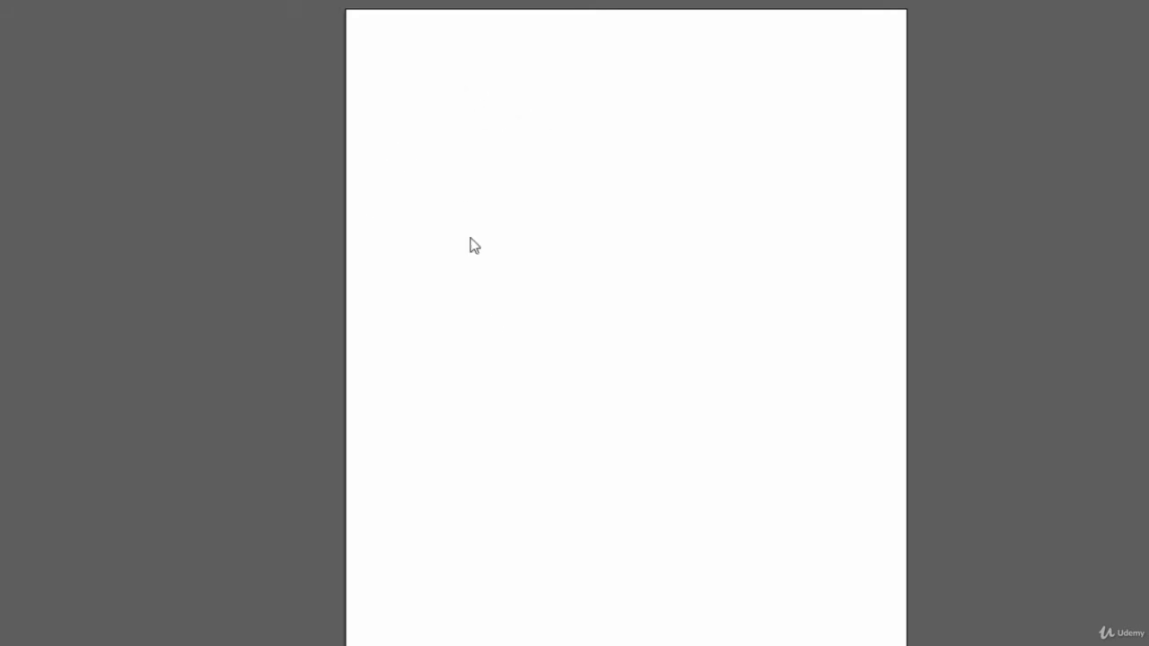
click(498, 326)
double_click(707, 281)
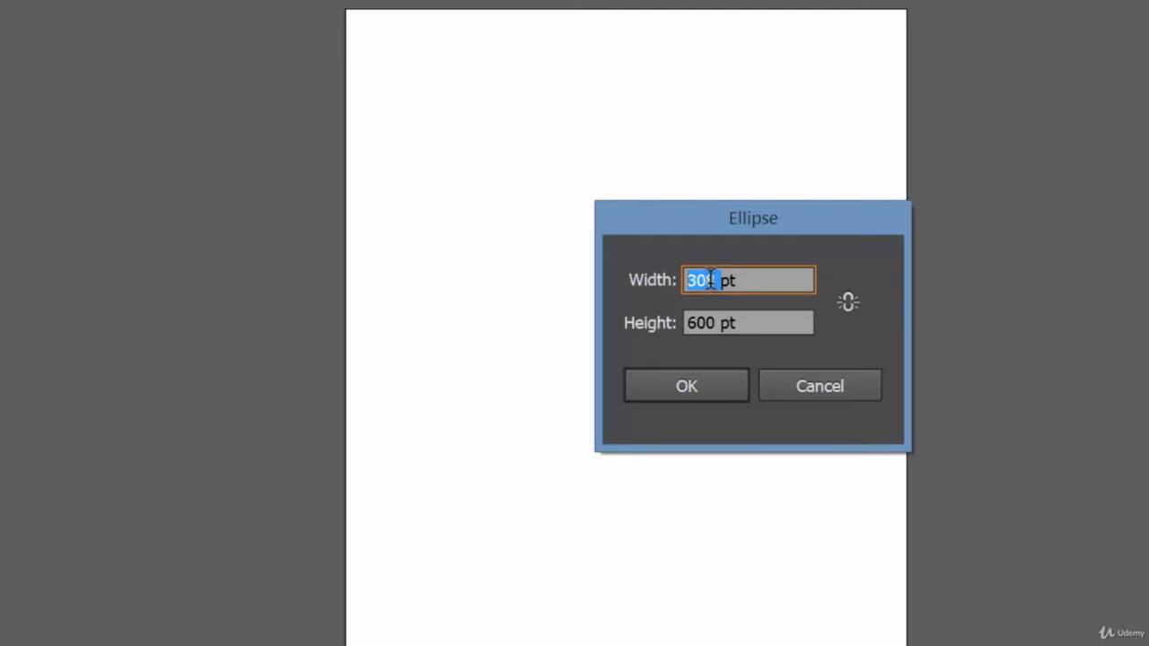
text(300)
double_click(701, 323)
text(300)
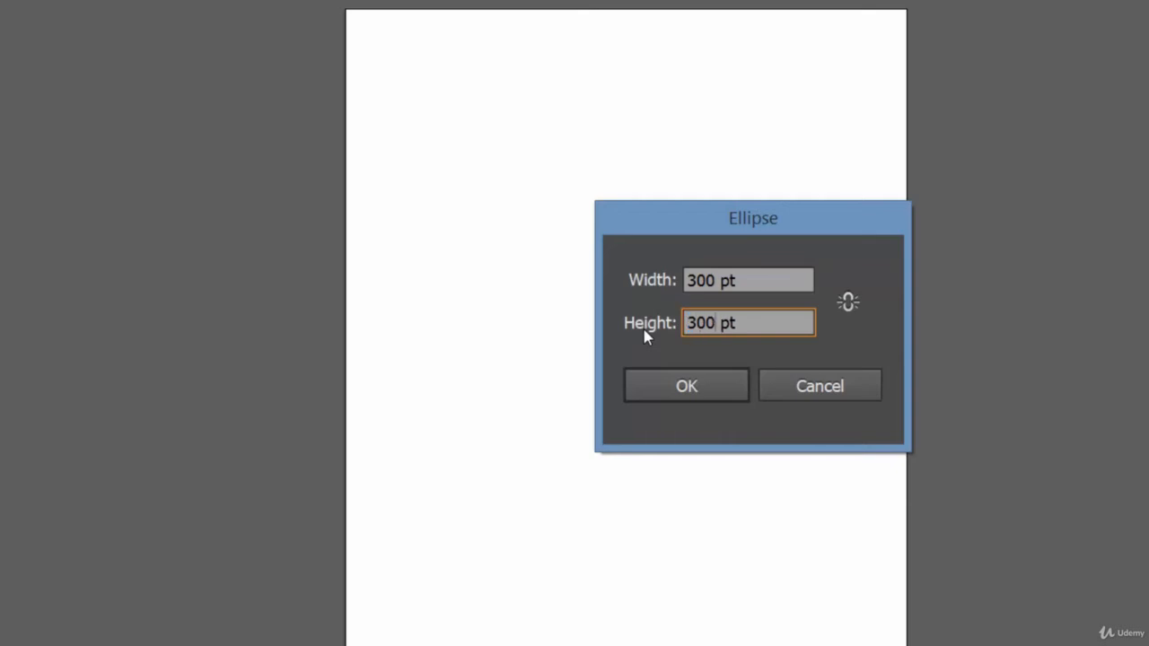
click(710, 395)
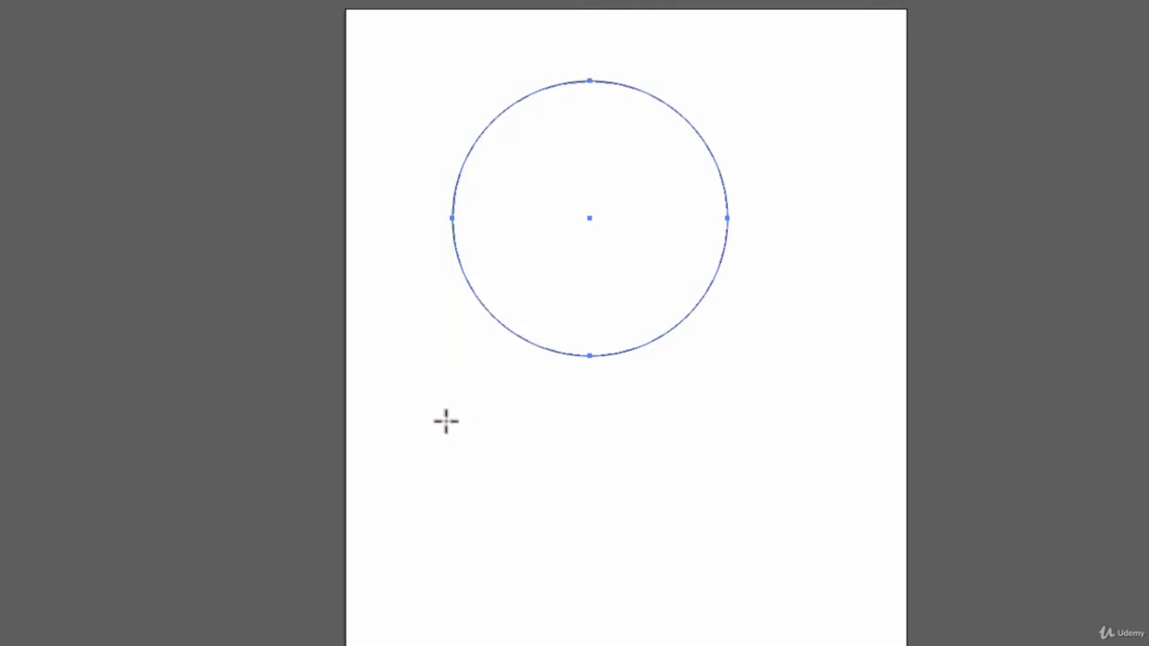
Step: Draw a freehand circle below the first circle
drag(423, 403, 766, 508)
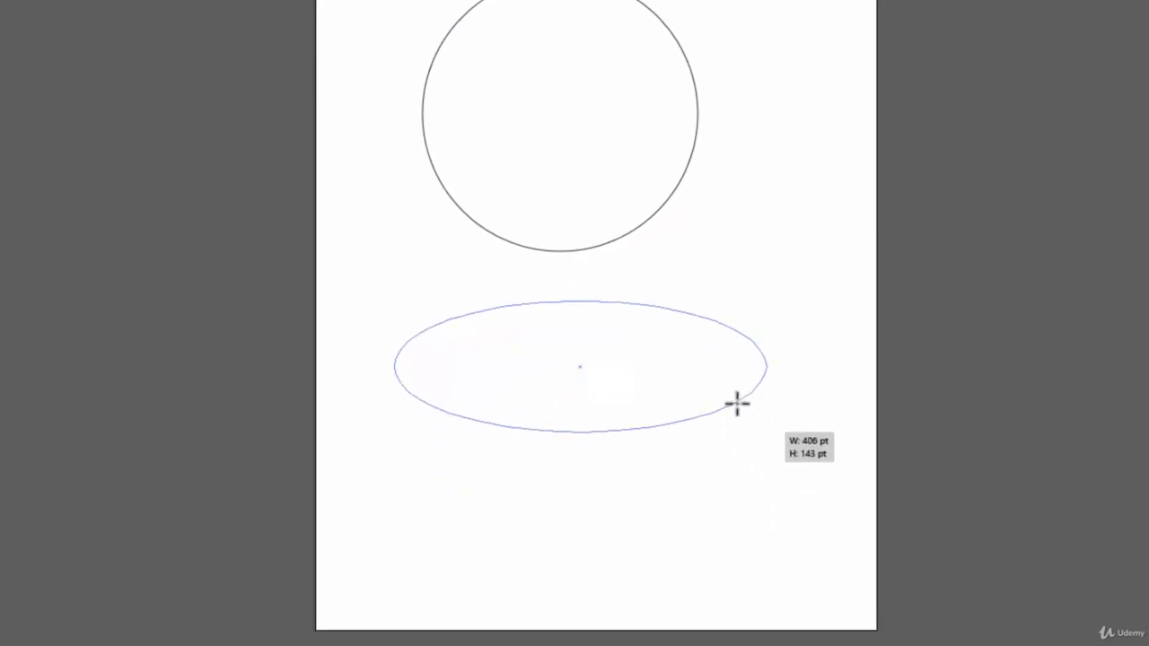
drag(737, 404, 650, 576)
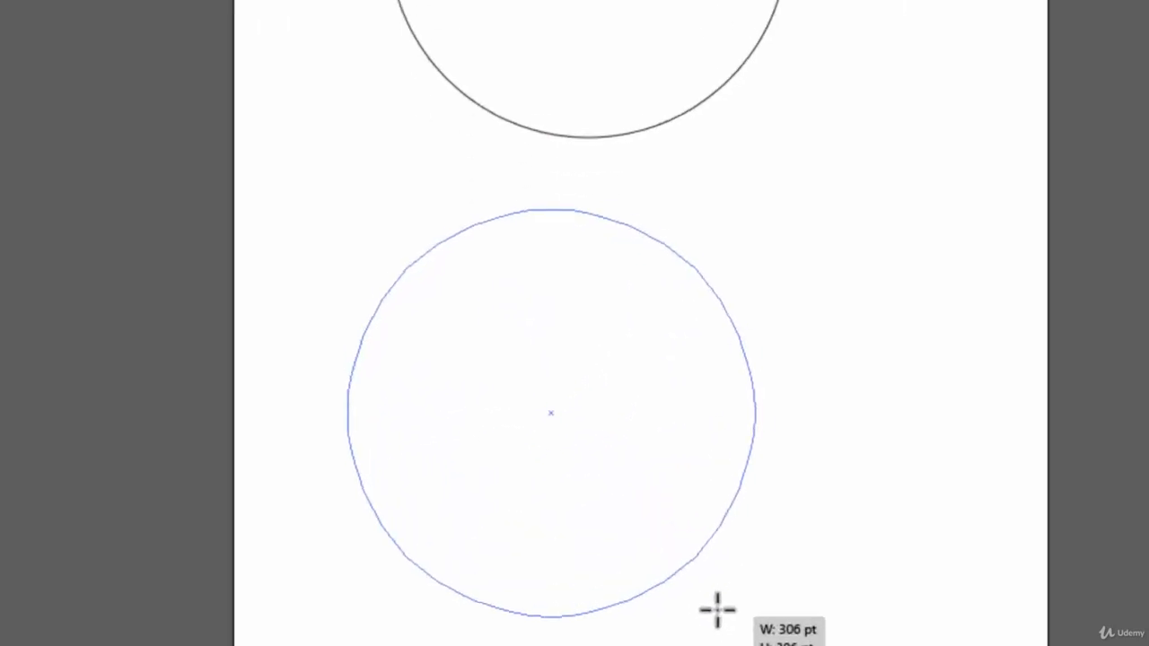
mouse_move(718, 610)
mouse_down()
mouse_move(546, 454)
mouse_move(526, 425)
mouse_move(551, 397)
mouse_move(642, 557)
mouse_up()
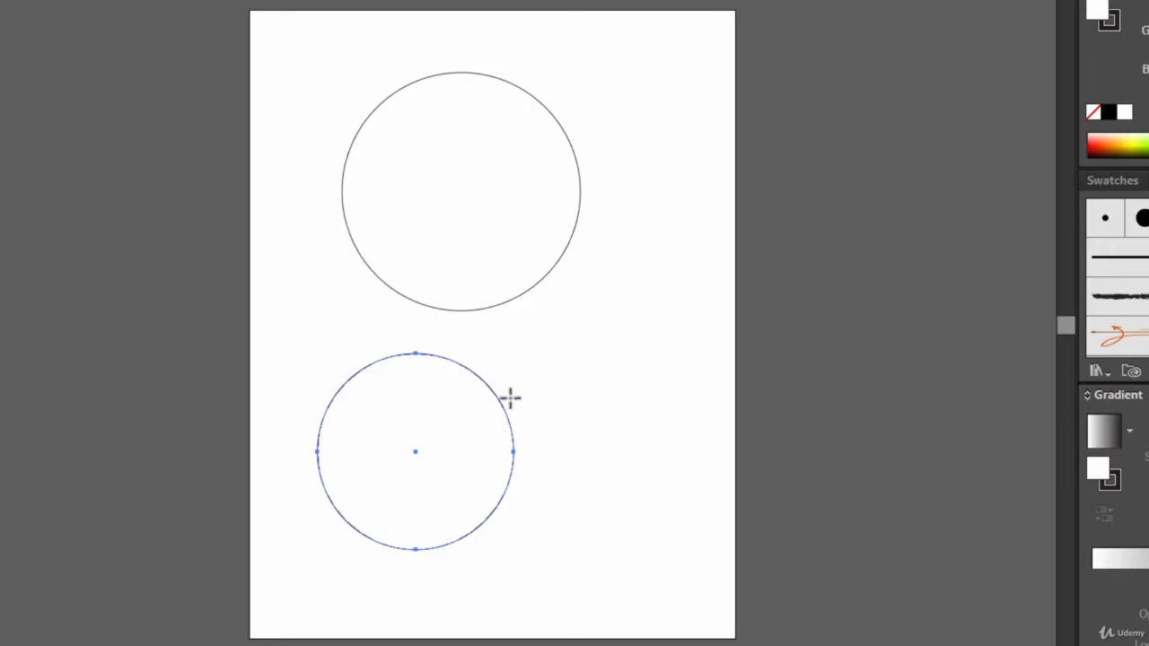
Step: Draw another circle about 194 pt across to the right of the lower circle
drag(534, 326, 638, 498)
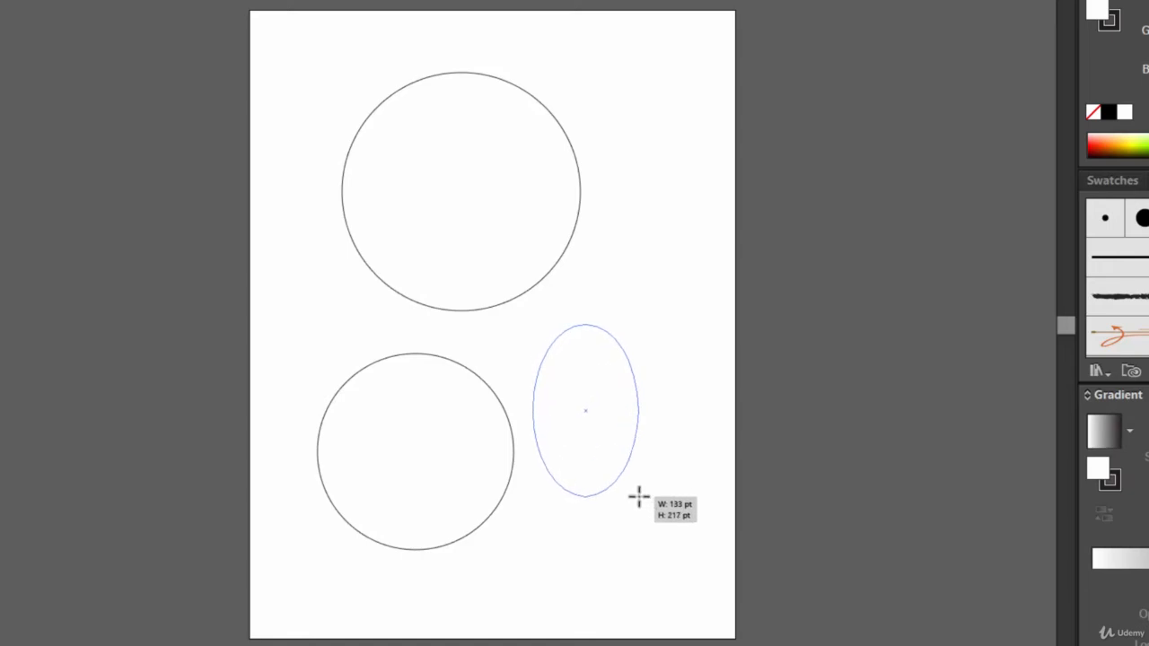
drag(639, 498, 599, 490)
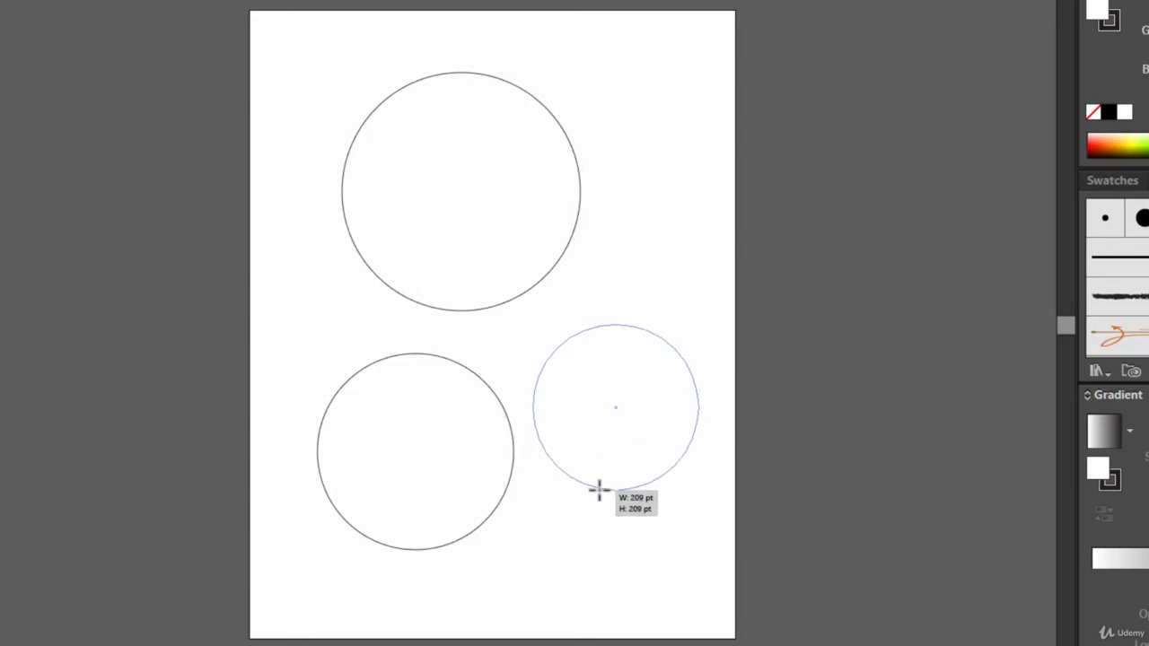
drag(599, 489, 620, 523)
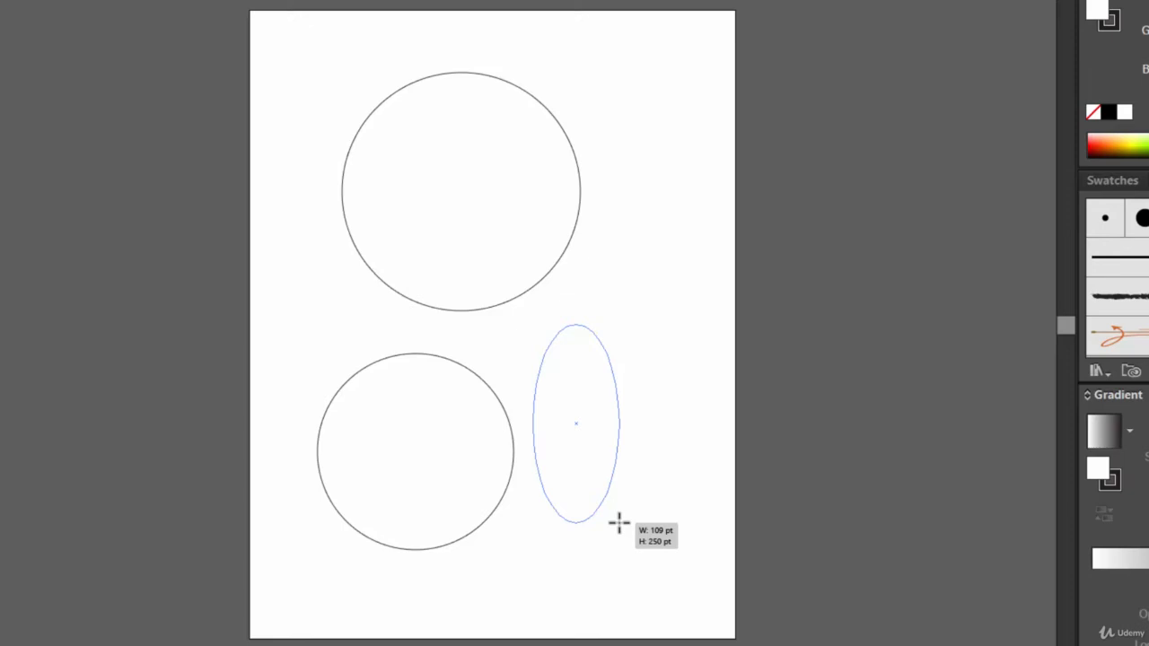
drag(619, 524, 624, 478)
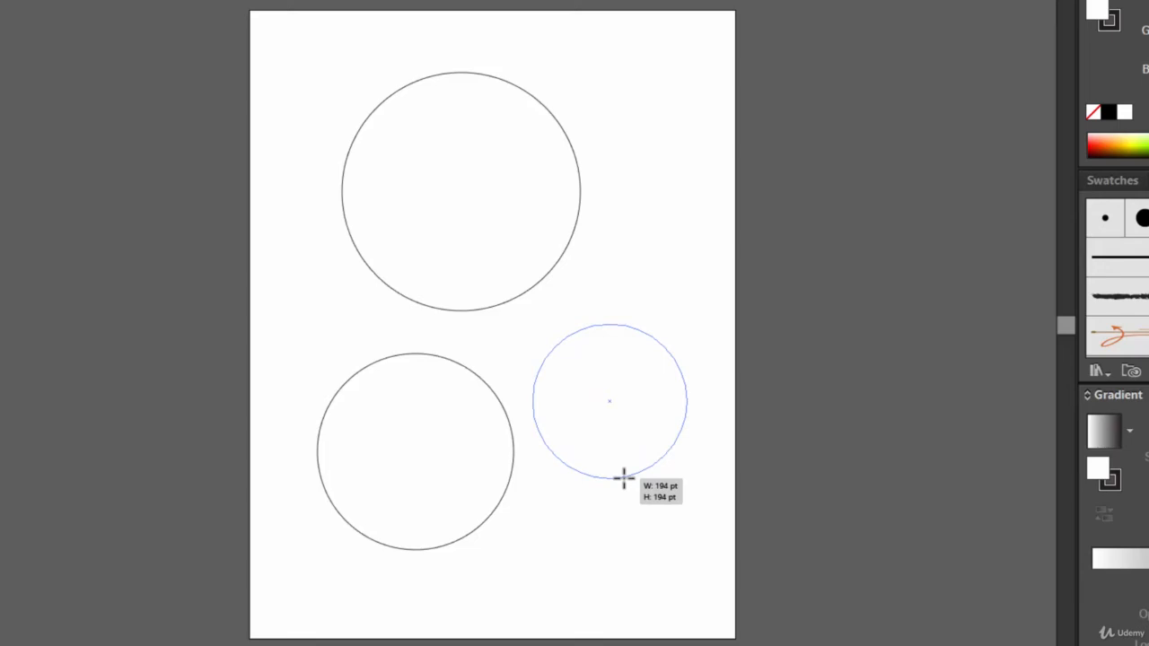
drag(624, 478, 623, 479)
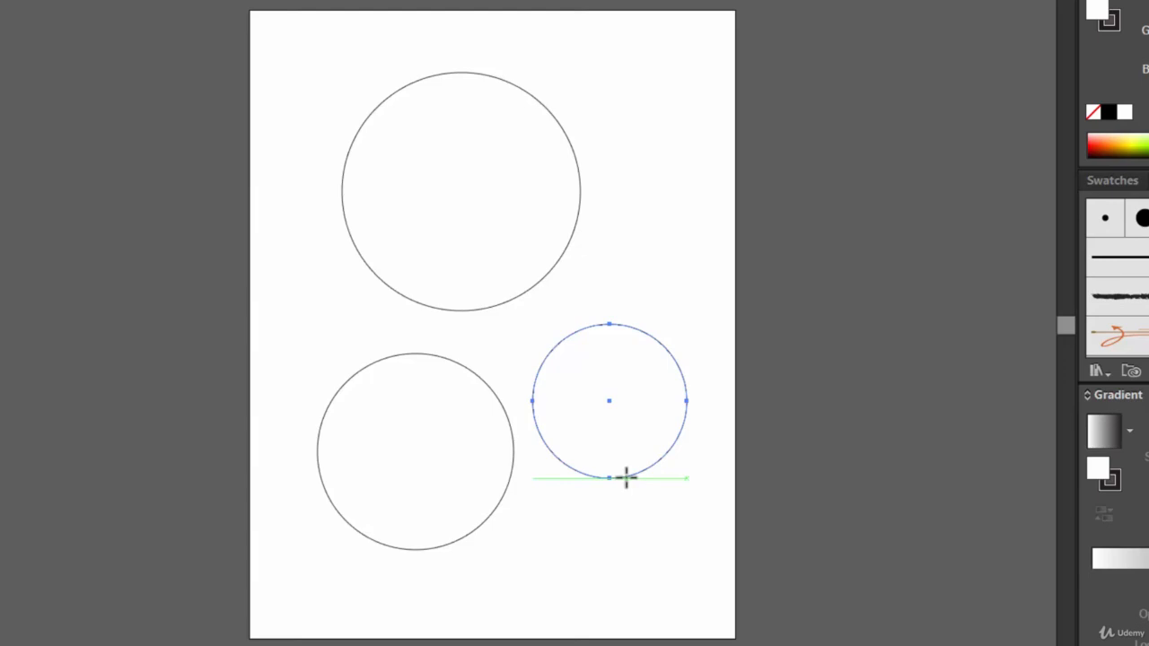
click(27, 144)
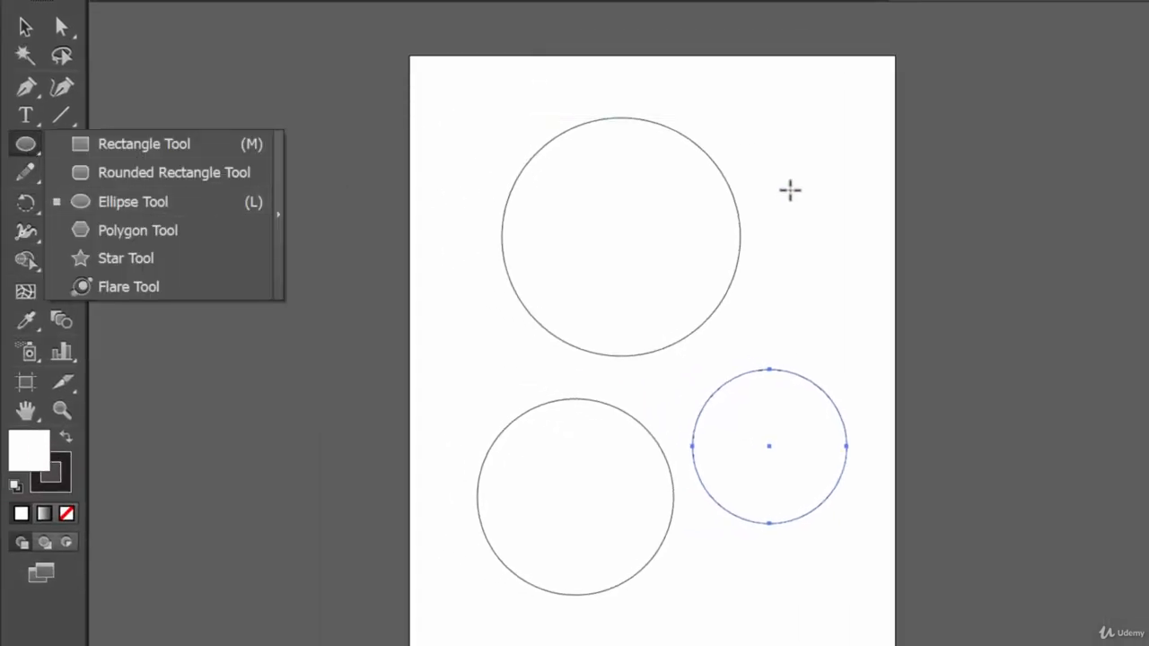
ctrl+click(789, 190)
click(26, 146)
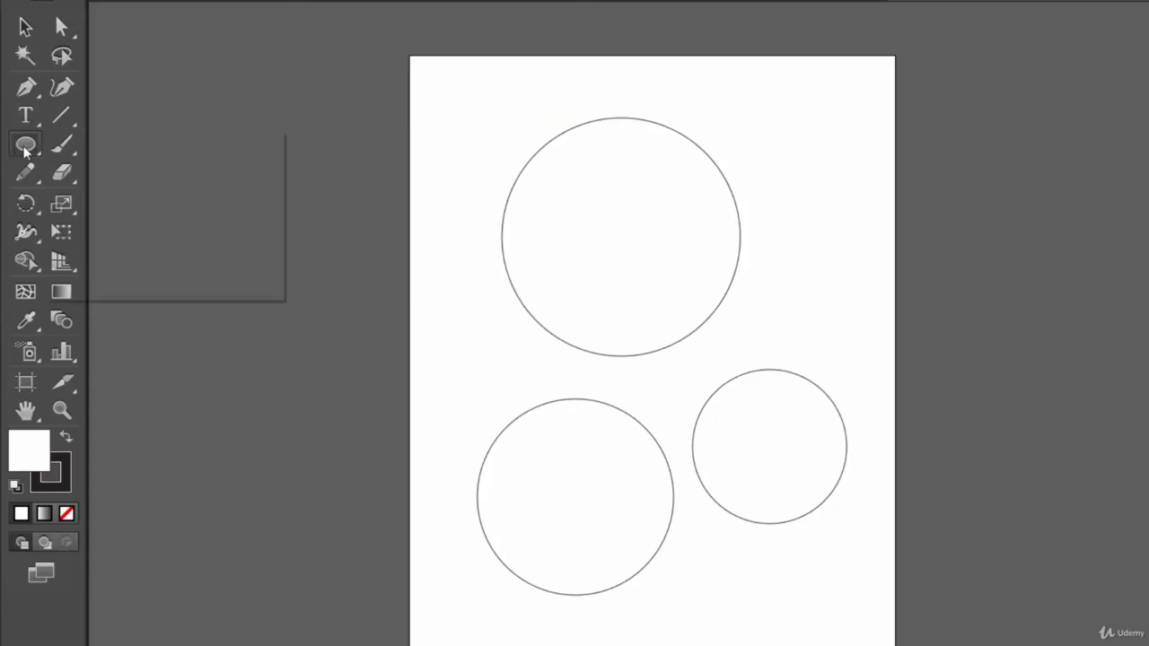